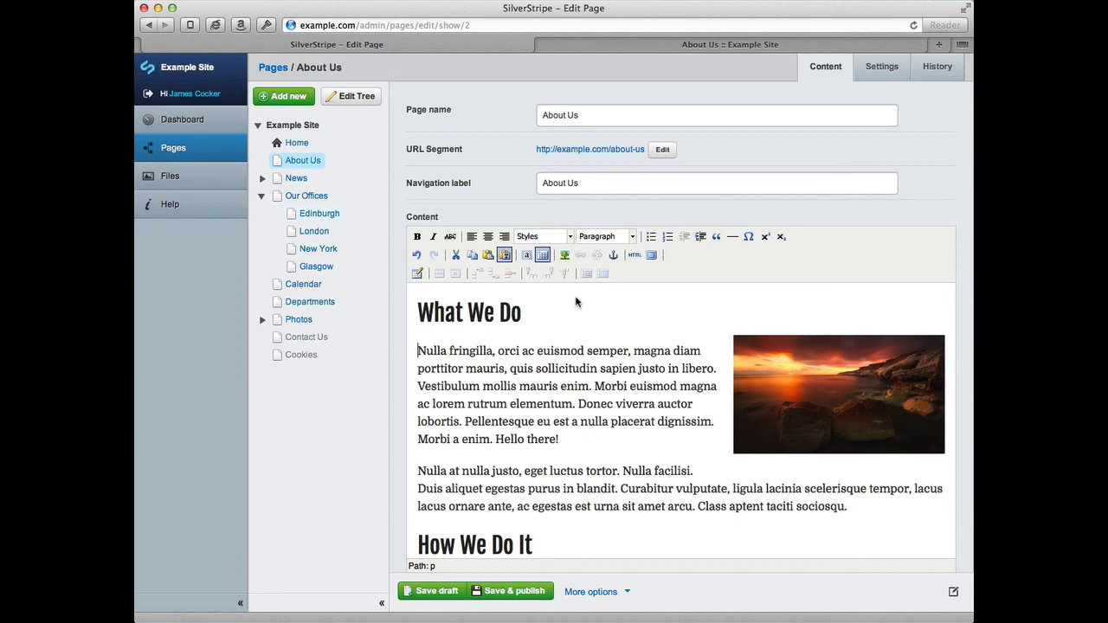
Step: Add the paragraph "Find out about our Edinburgh office." above the "How We Do It" heading and start inserting a link on it
left_click(873, 505)
key("Return")
type("Find ")
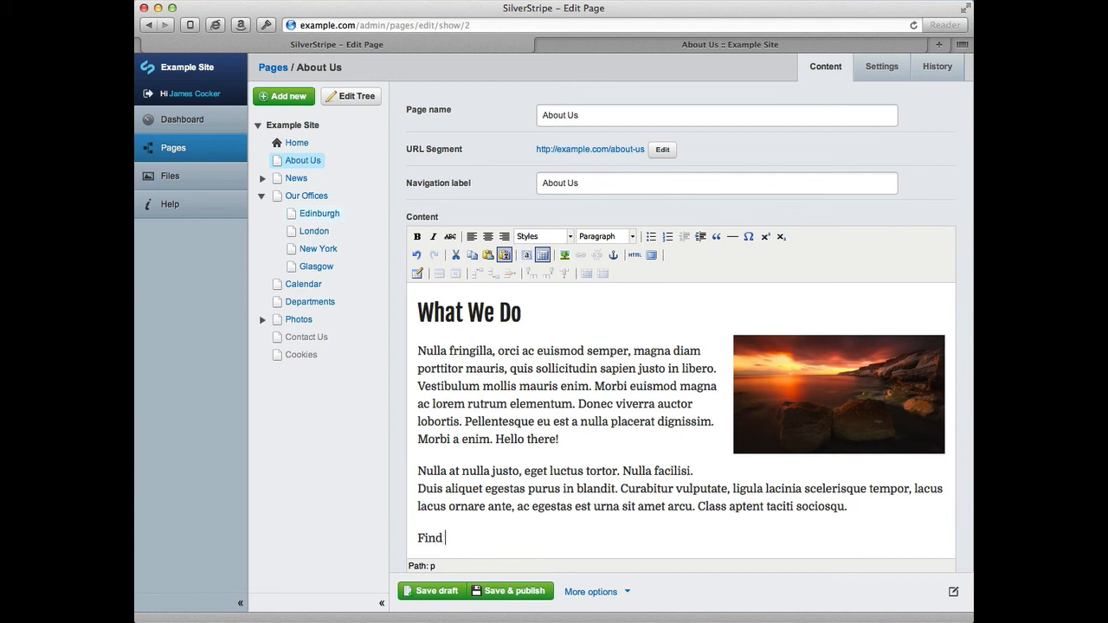
type("out about our Edinburgh ")
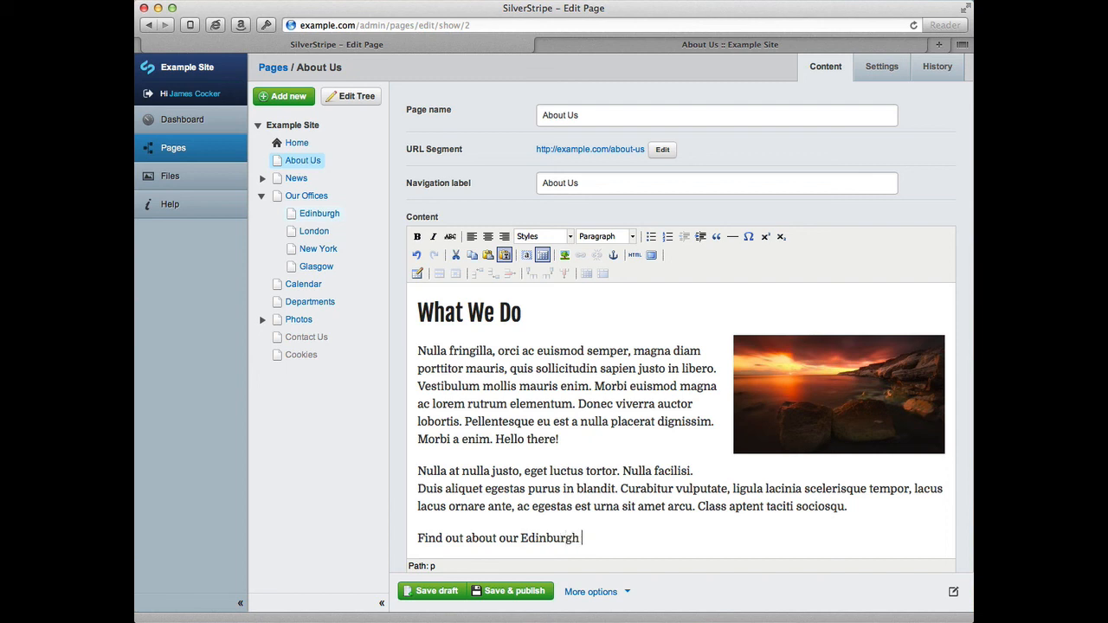
type("office.")
left_click_drag(418, 538, 624, 534)
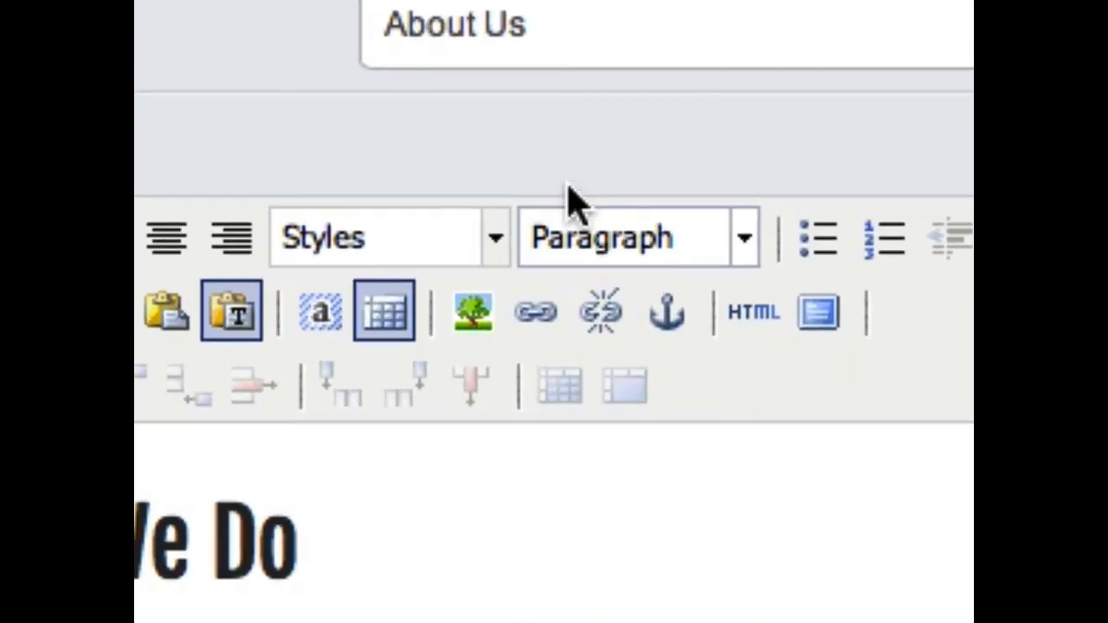
left_click(537, 312)
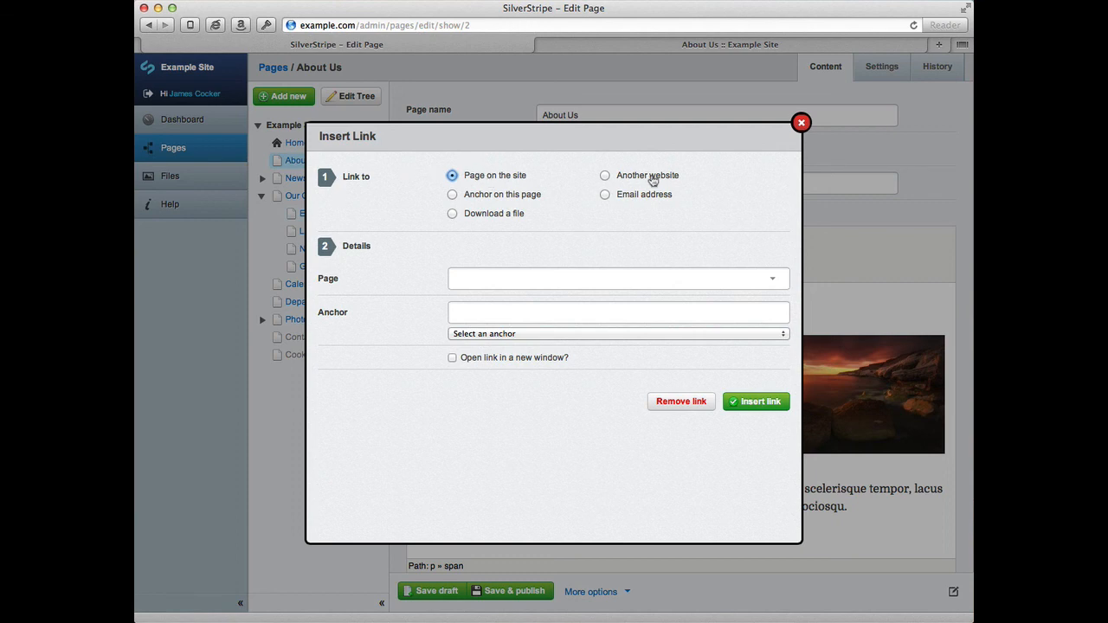
Step: Examine the link options for another website, page anchor, email address and file download, ending on Page on the site
left_click(651, 179)
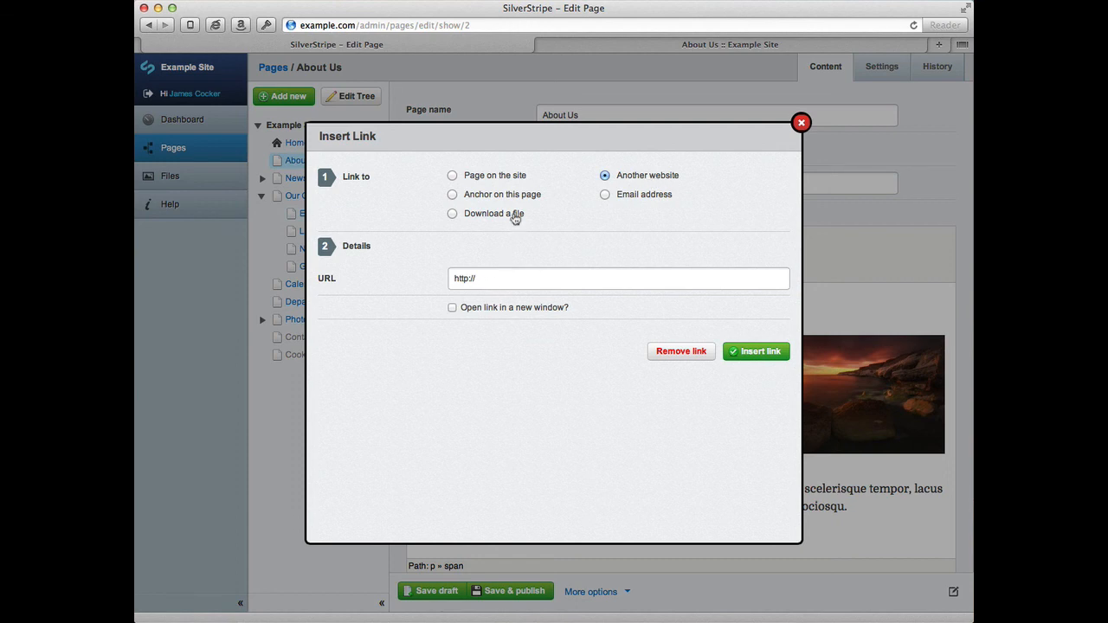
left_click(504, 198)
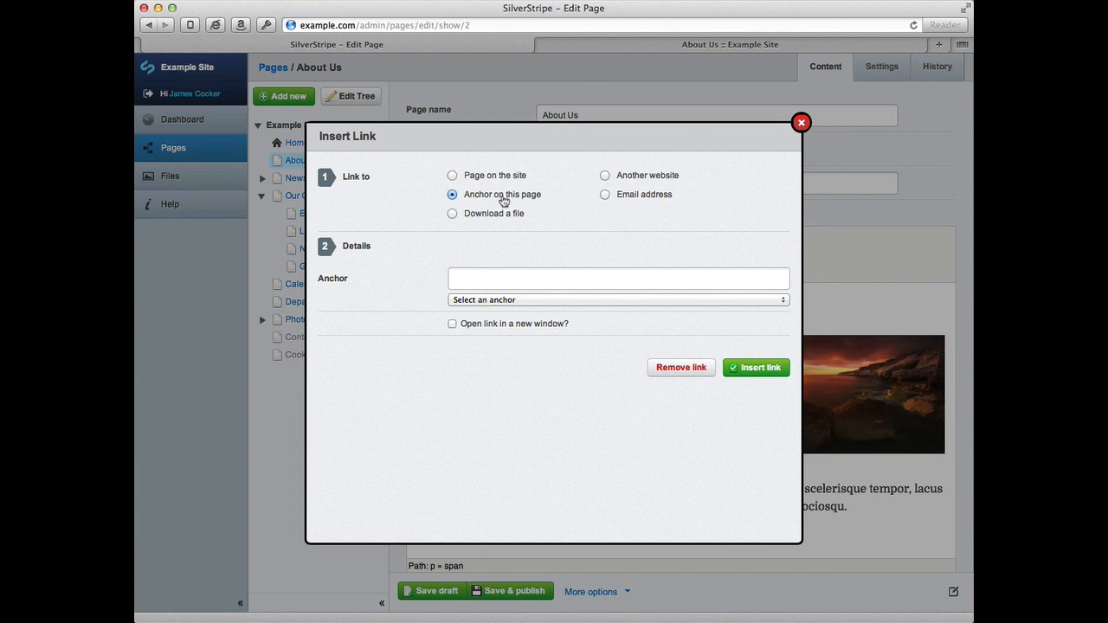
left_click(635, 195)
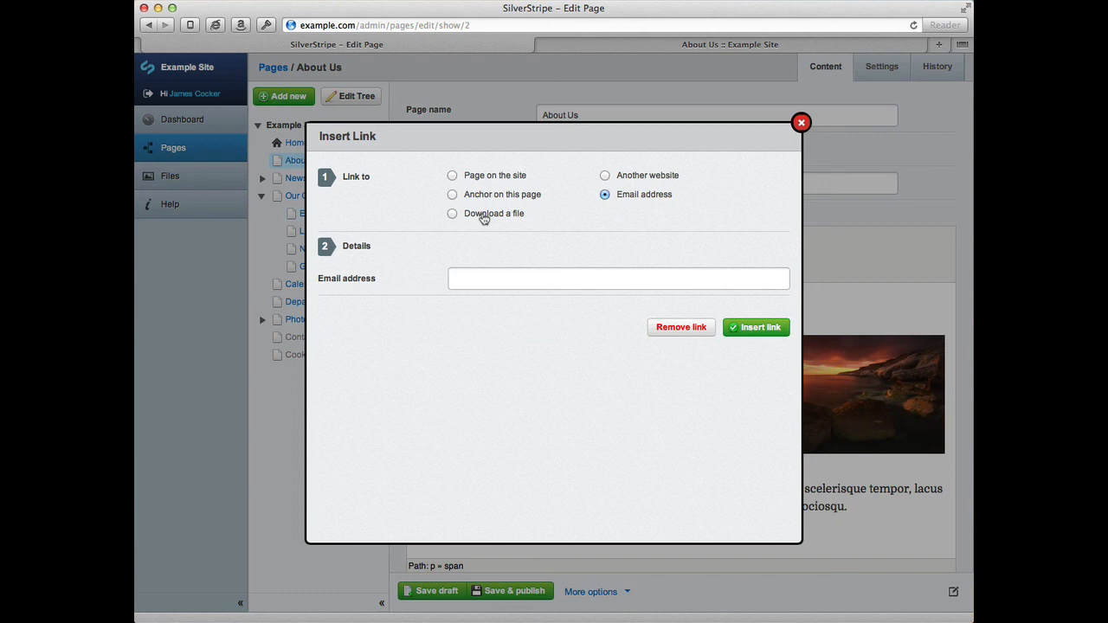
left_click(484, 218)
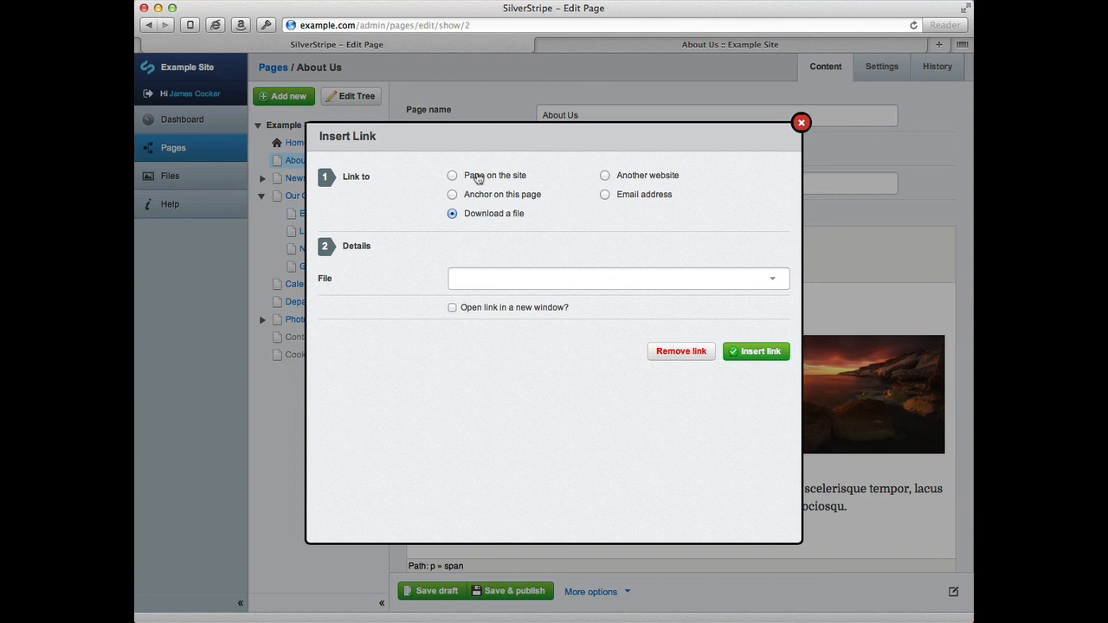
left_click(478, 177)
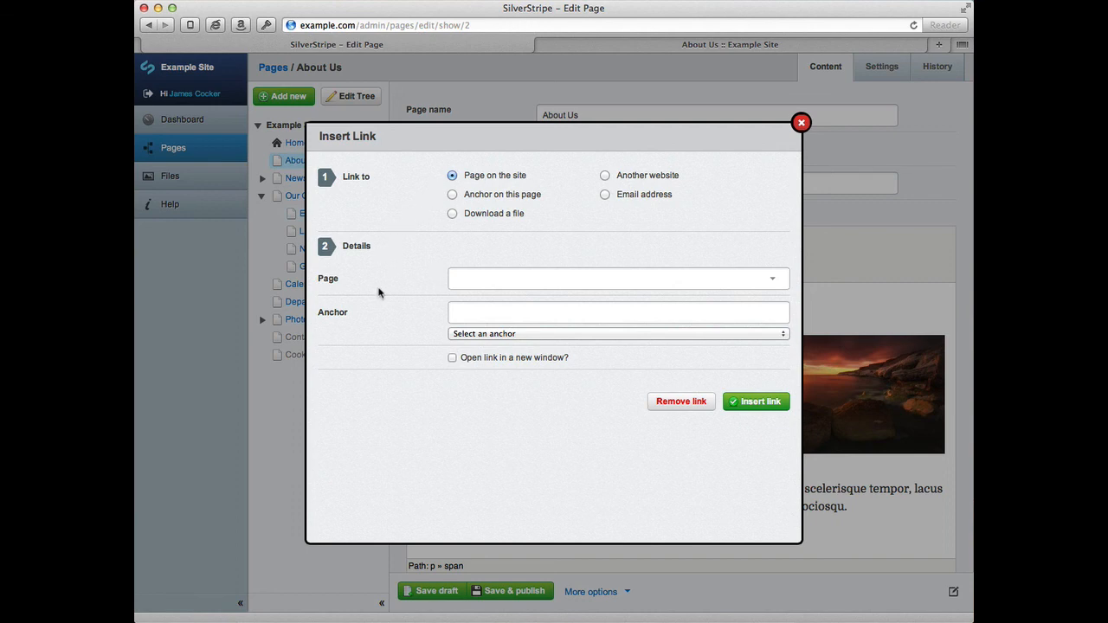
Step: Link the selected sentence to the Edinburgh page under Our Offices, and save and publish the About Us page
left_click(482, 278)
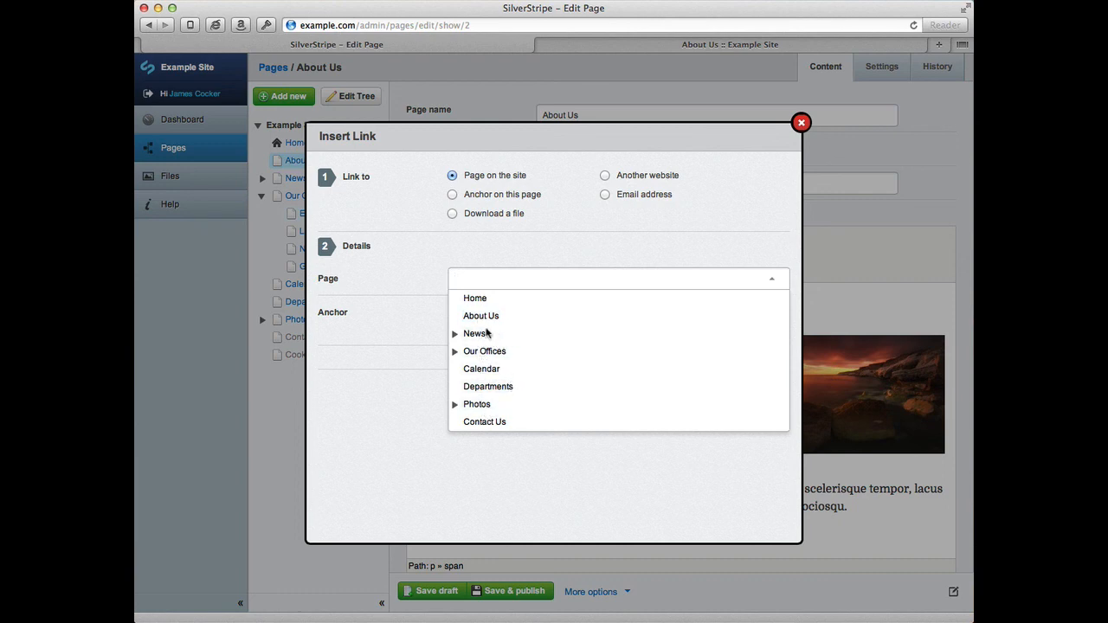
left_click(455, 353)
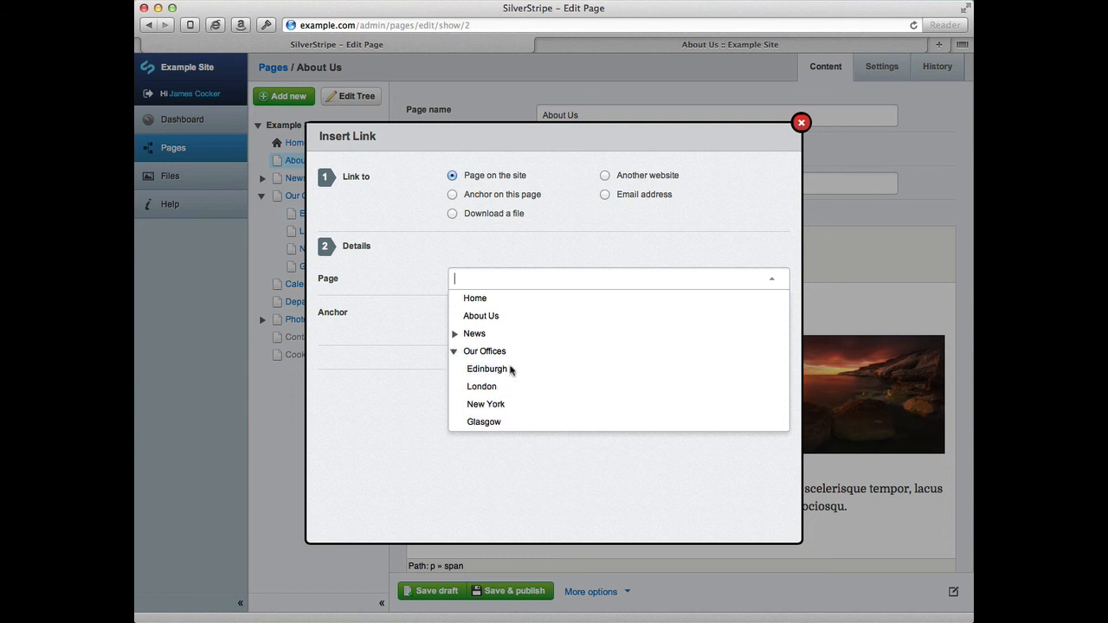
scroll(509, 368, "down", 1)
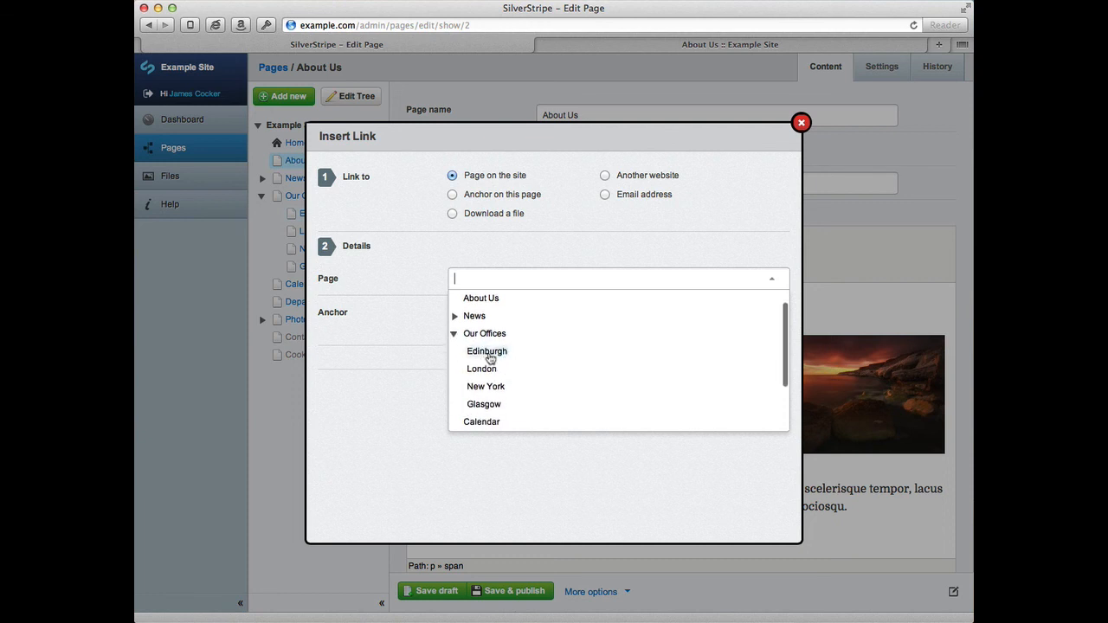
left_click(487, 351)
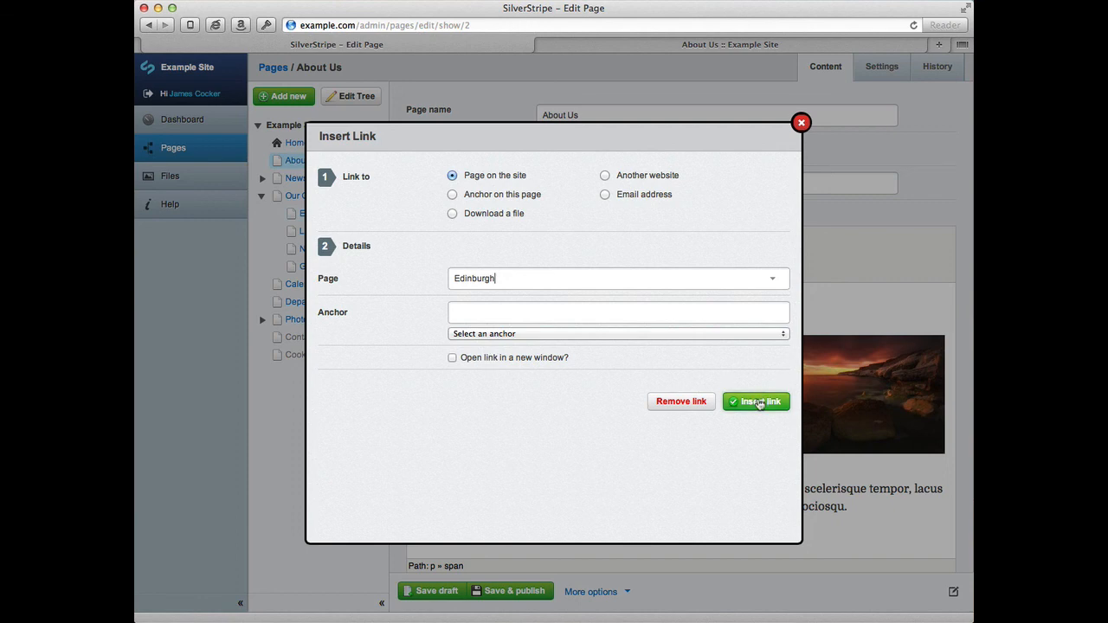
left_click(759, 402)
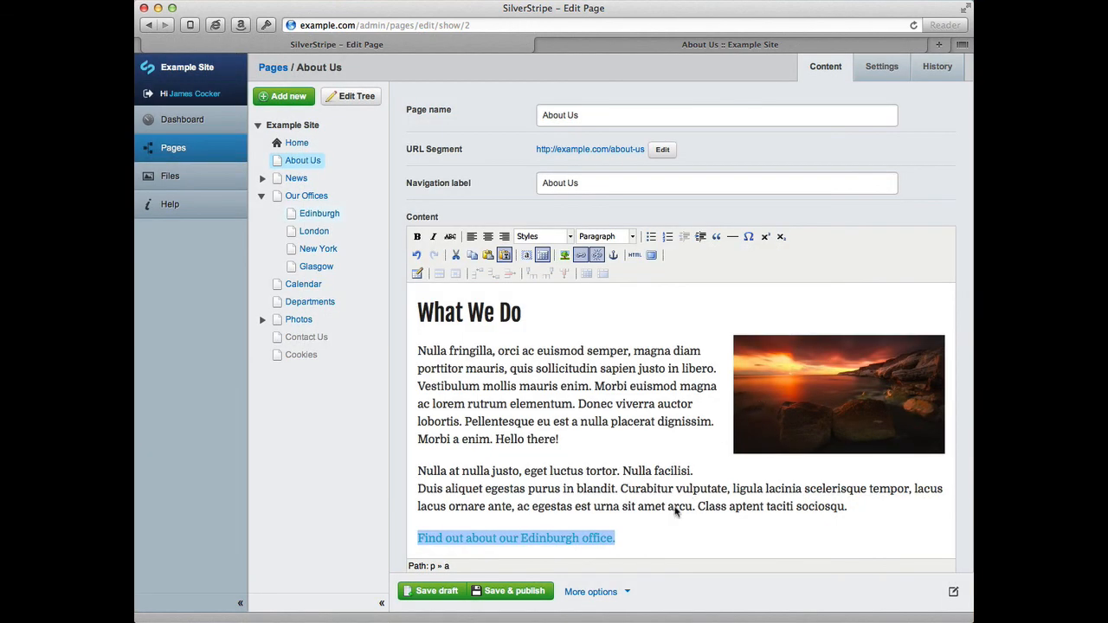
left_click(660, 534)
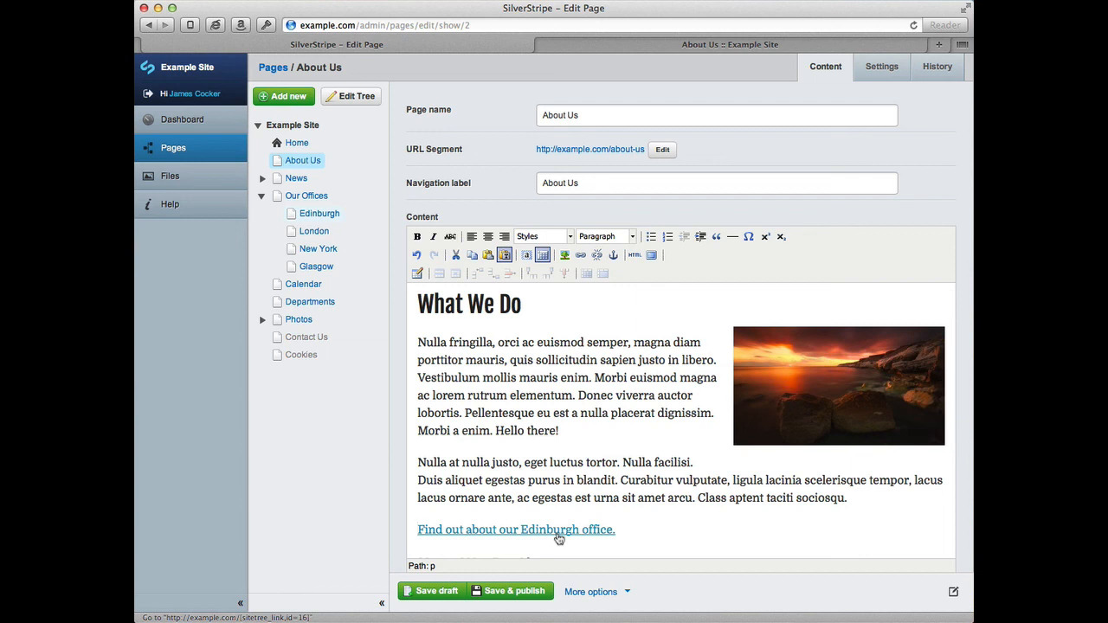
left_click(514, 591)
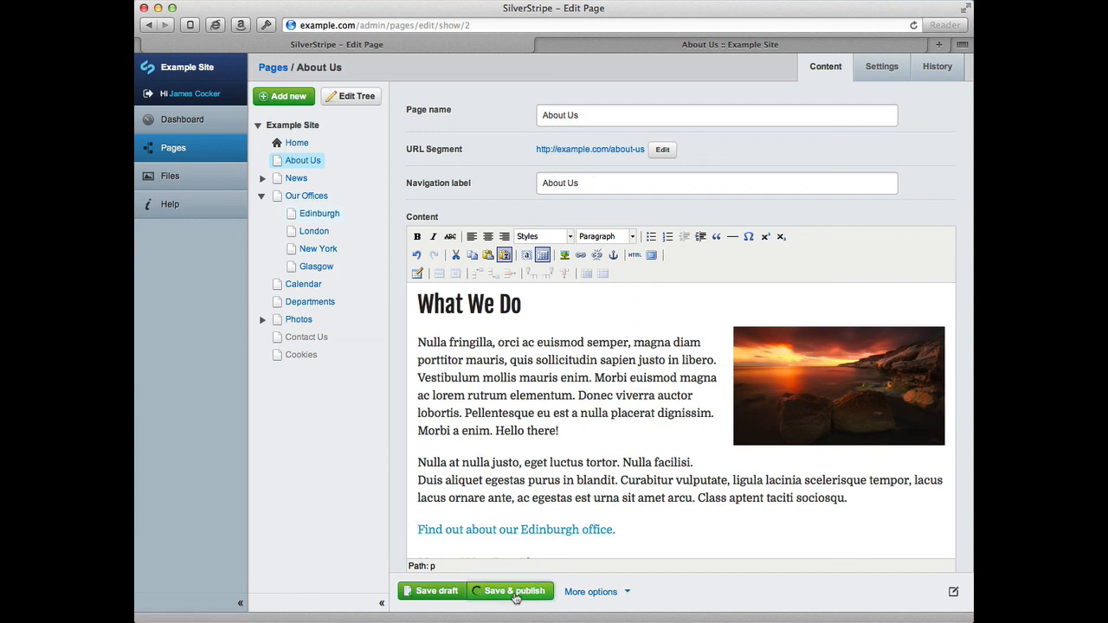
Step: Preview the published About Us page and follow the Edinburgh office link to check its target
left_click(953, 593)
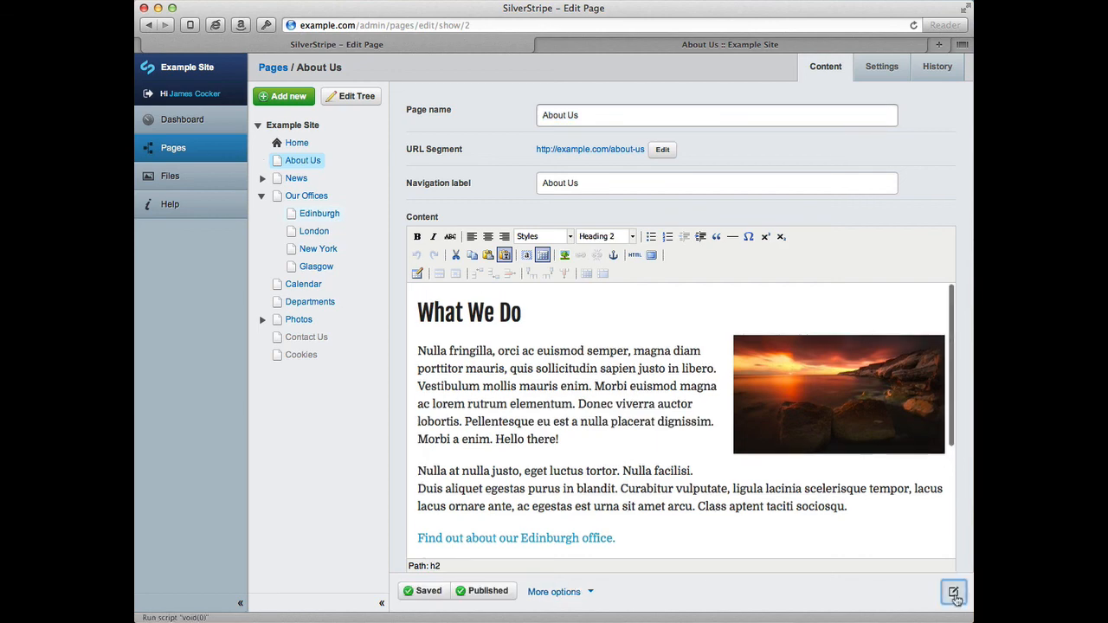
left_click(926, 556)
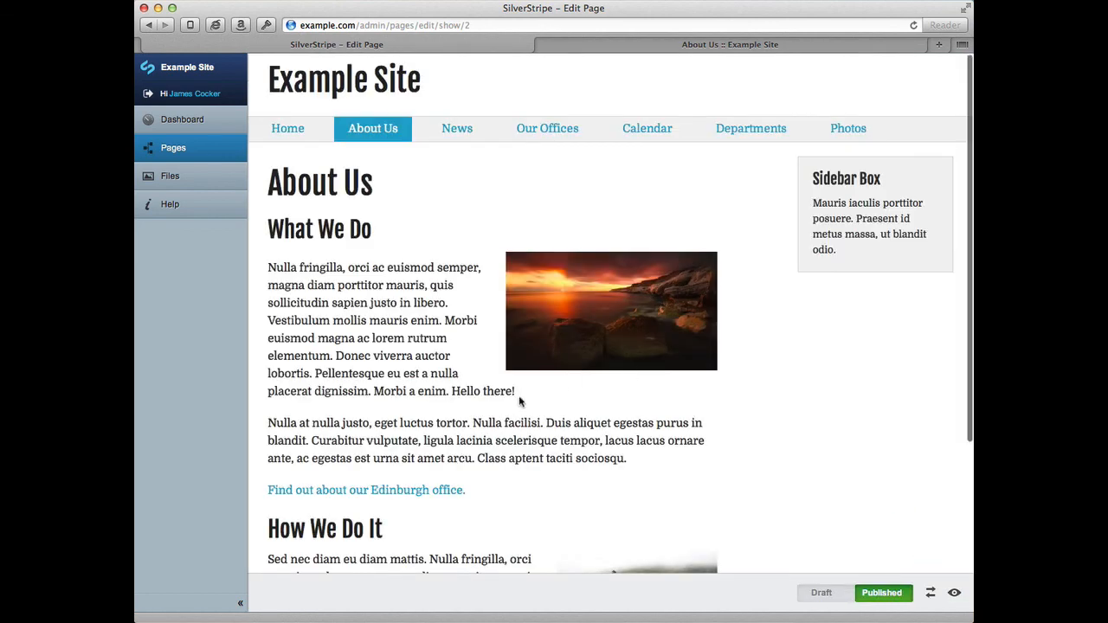
left_click(401, 492)
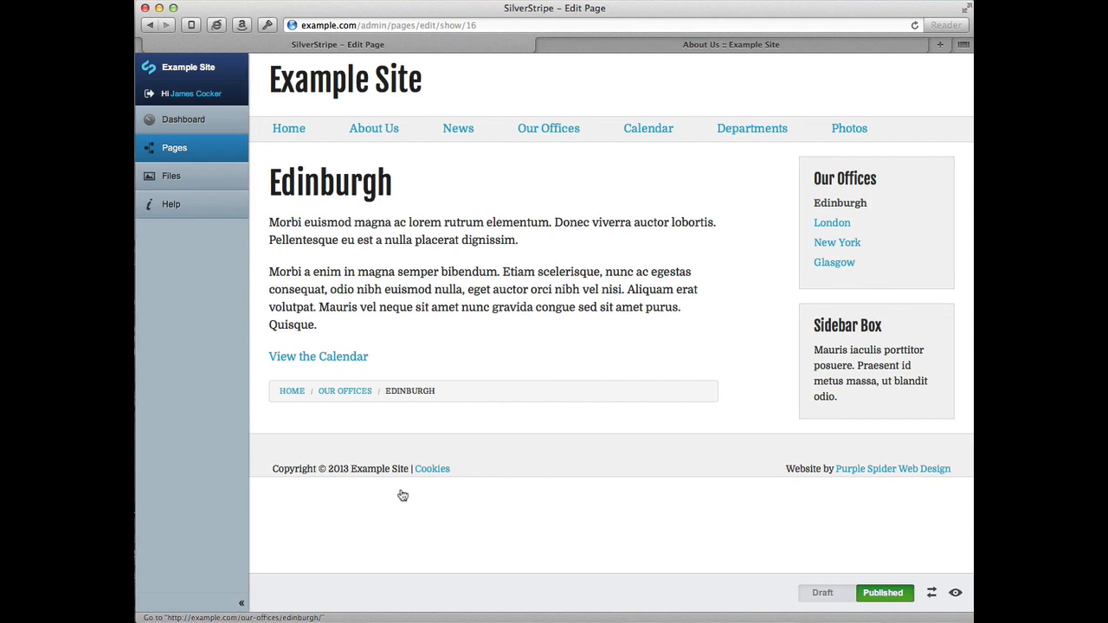
Step: Return to editing the Edinburgh page, delete its "View the Calendar" link with the empty line, and save and publish
left_click(956, 593)
left_click(928, 570)
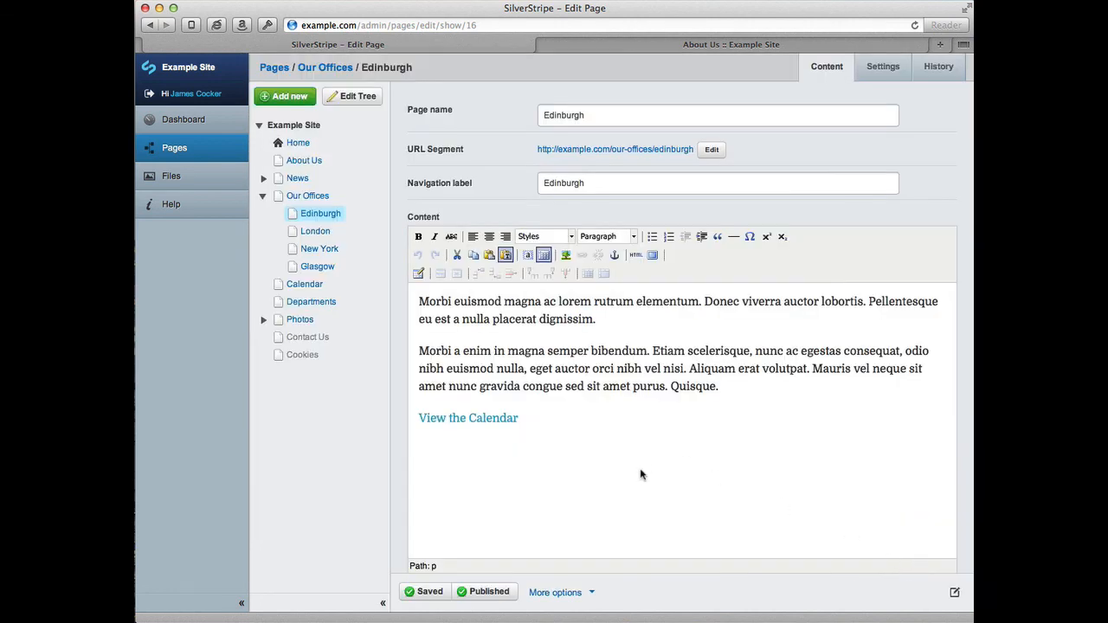
left_click(641, 474)
left_click(416, 413, "shift")
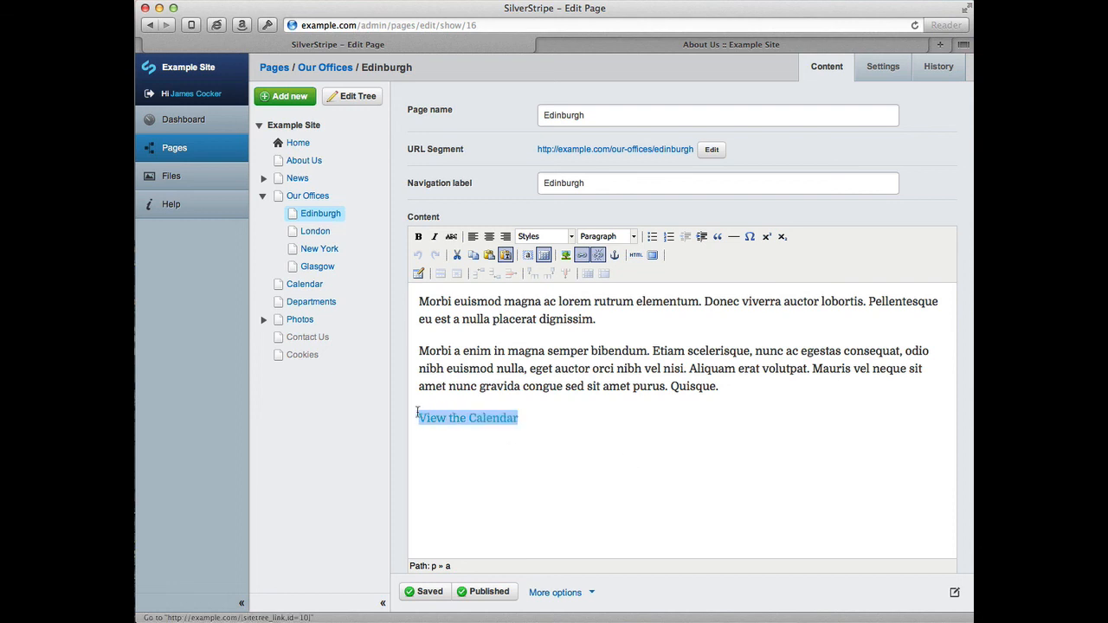
key("BackSpace")
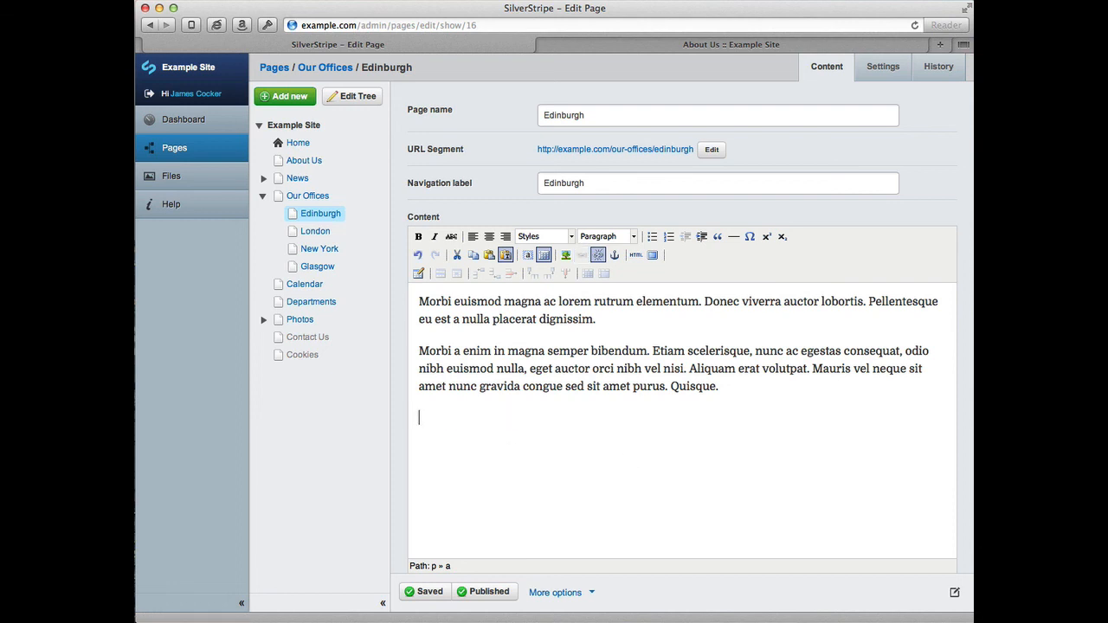
key("BackSpace")
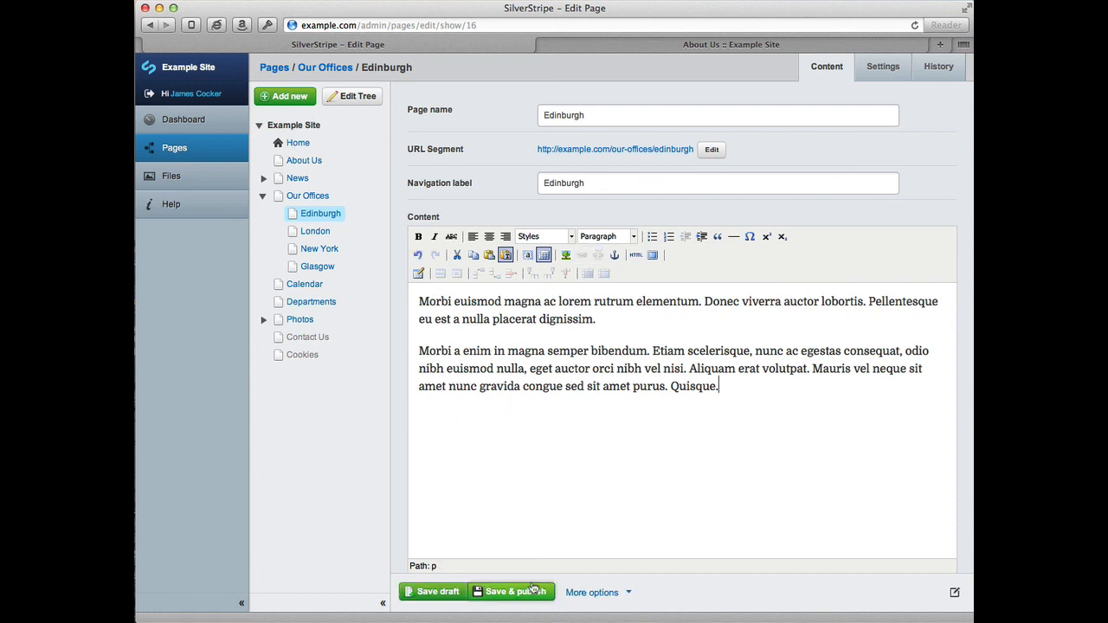
left_click(534, 590)
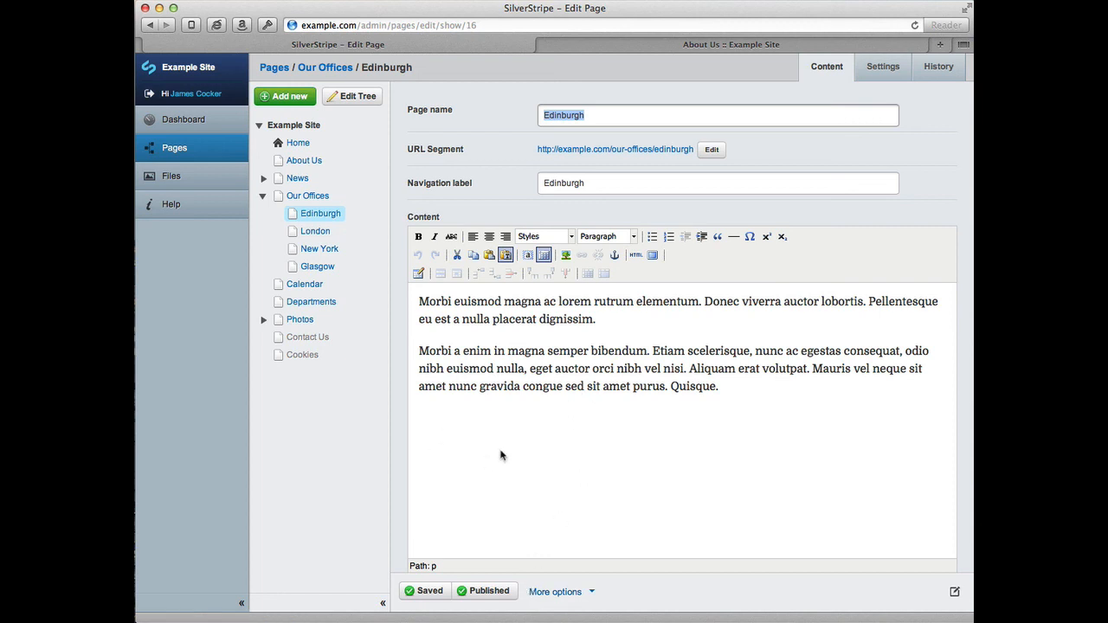
left_click(705, 457)
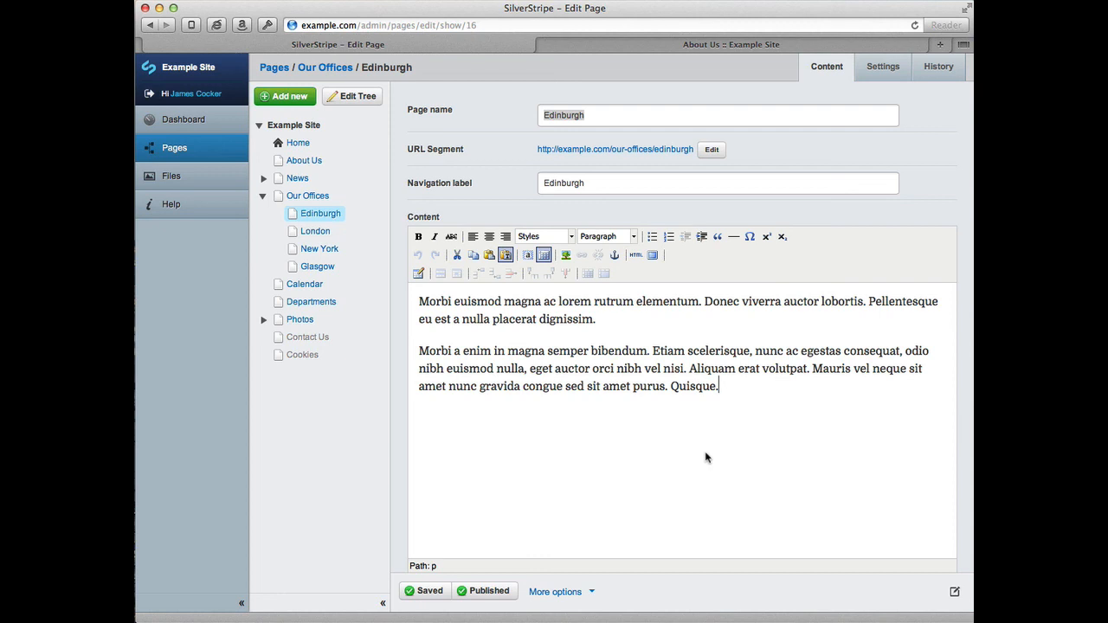
Step: Upload Example-PDF-2.pdf from the Example Files folder into the site's Uploads folder
left_click(173, 177)
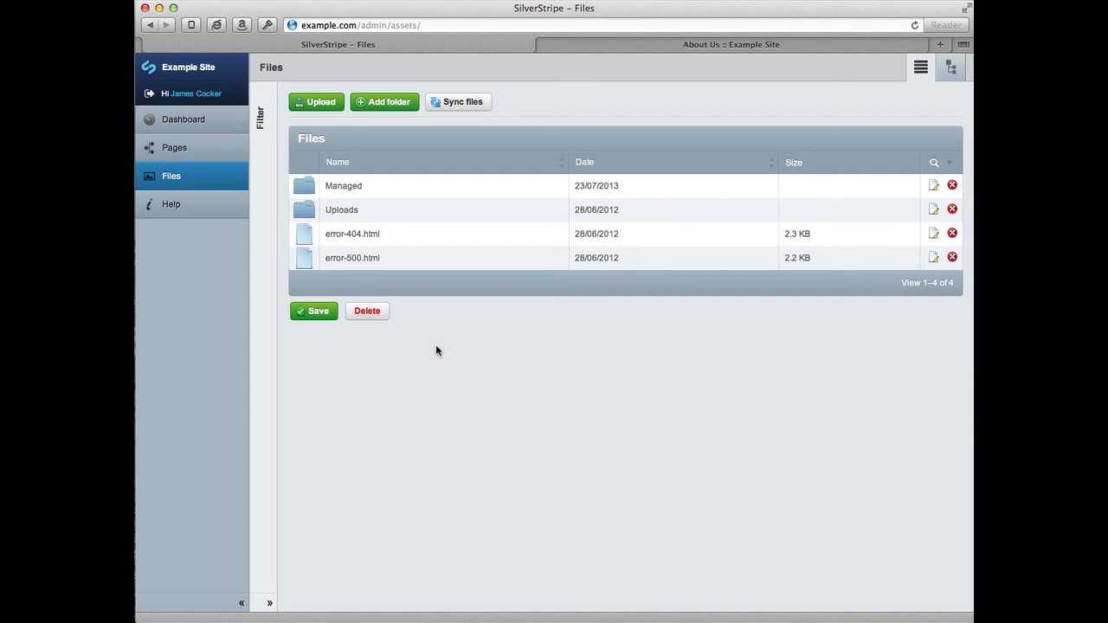
left_click(335, 214)
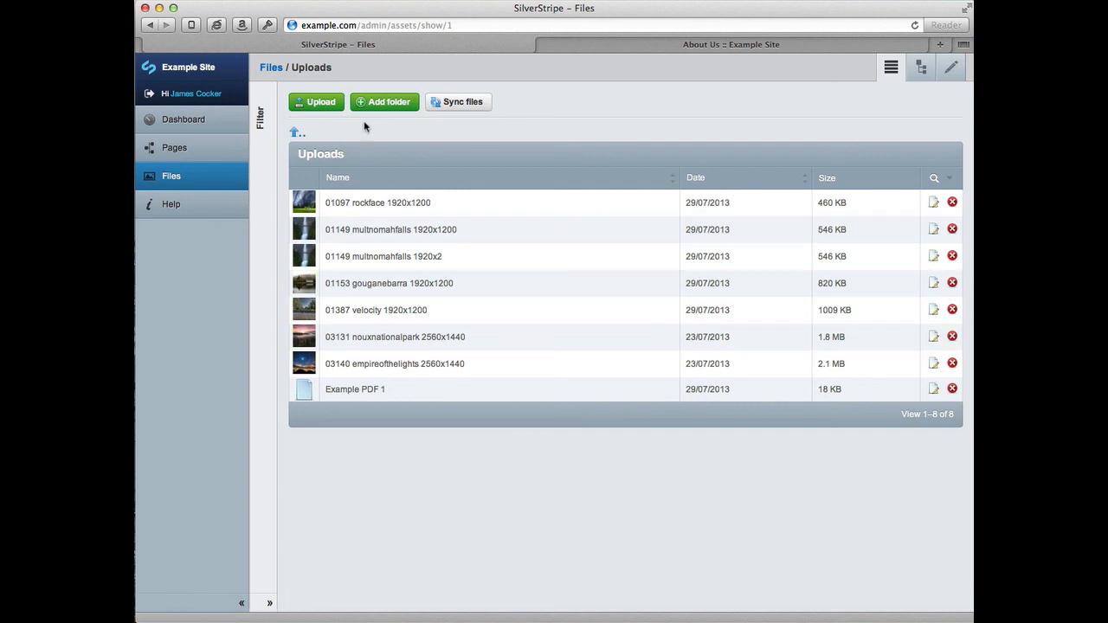
left_click(320, 108)
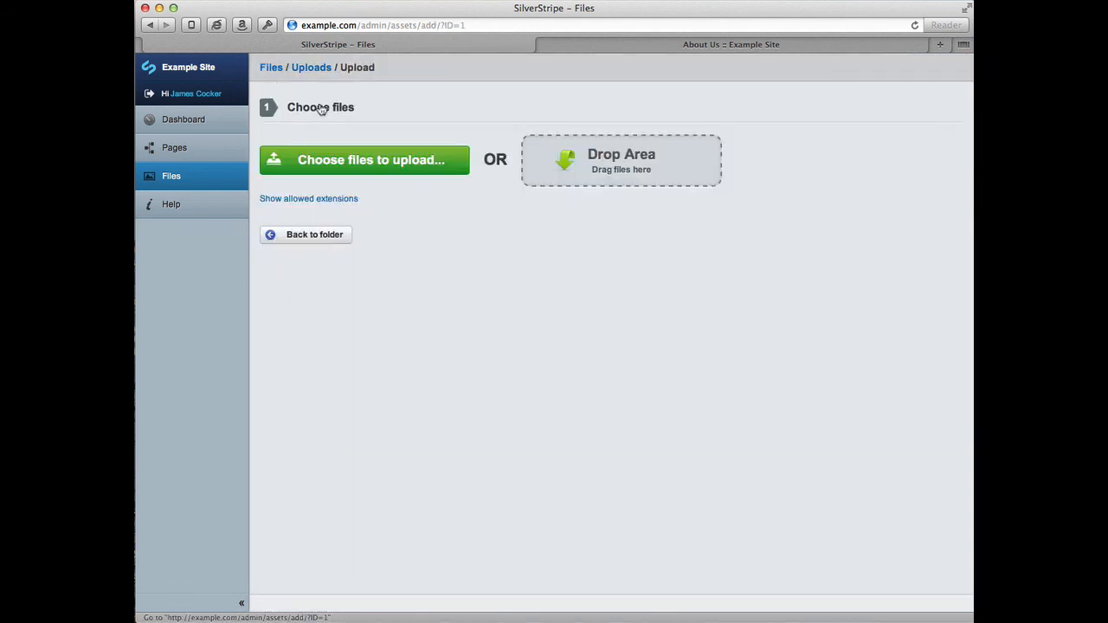
left_click(354, 160)
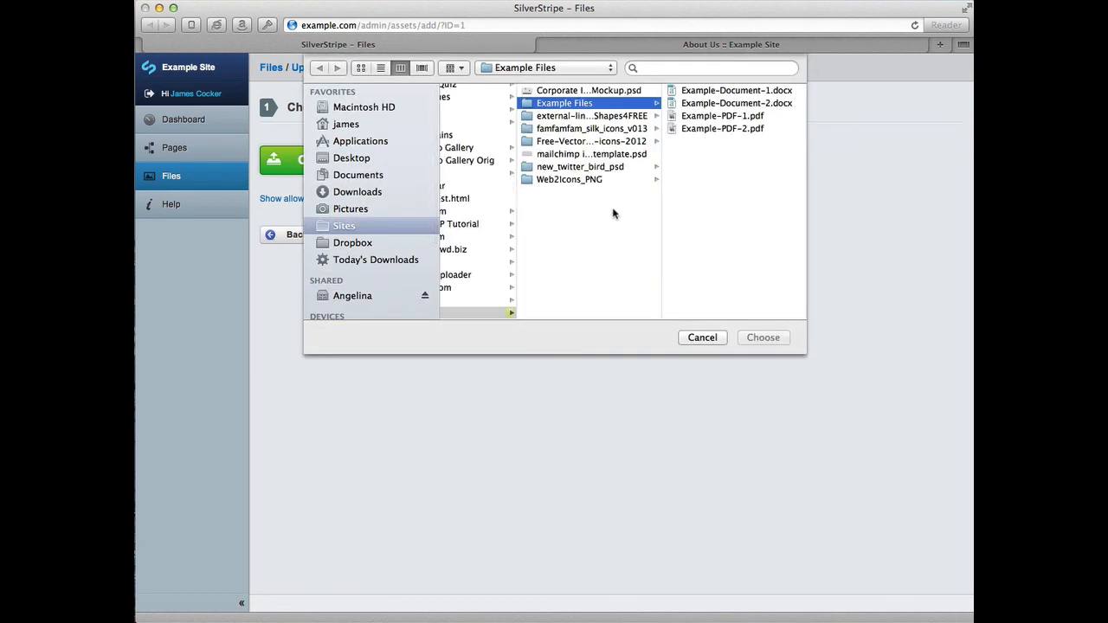
left_click(719, 129)
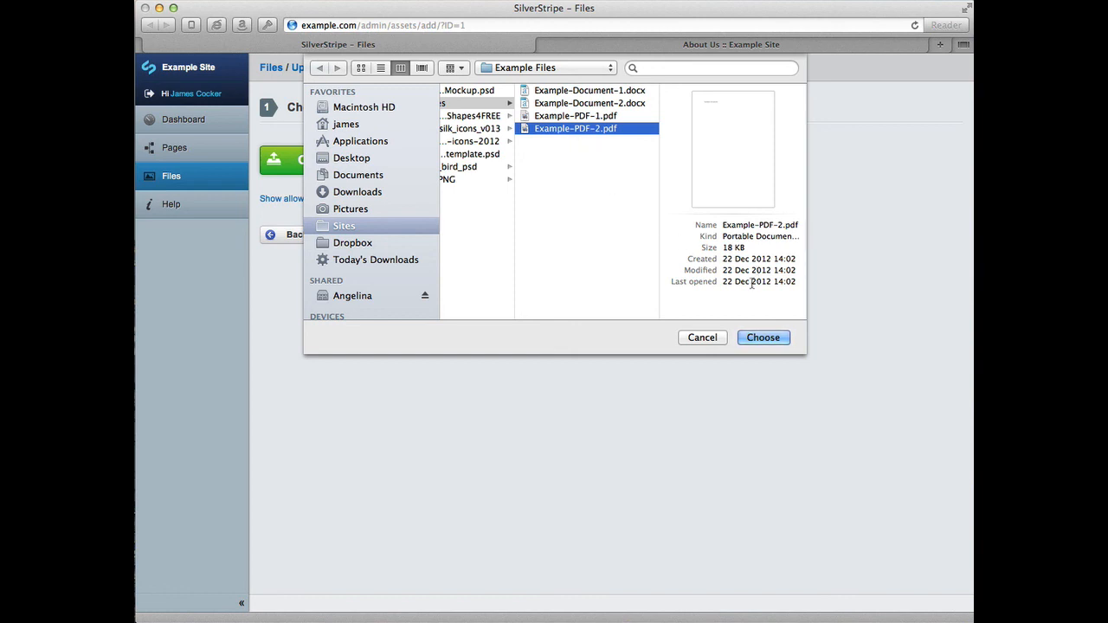
left_click(782, 339)
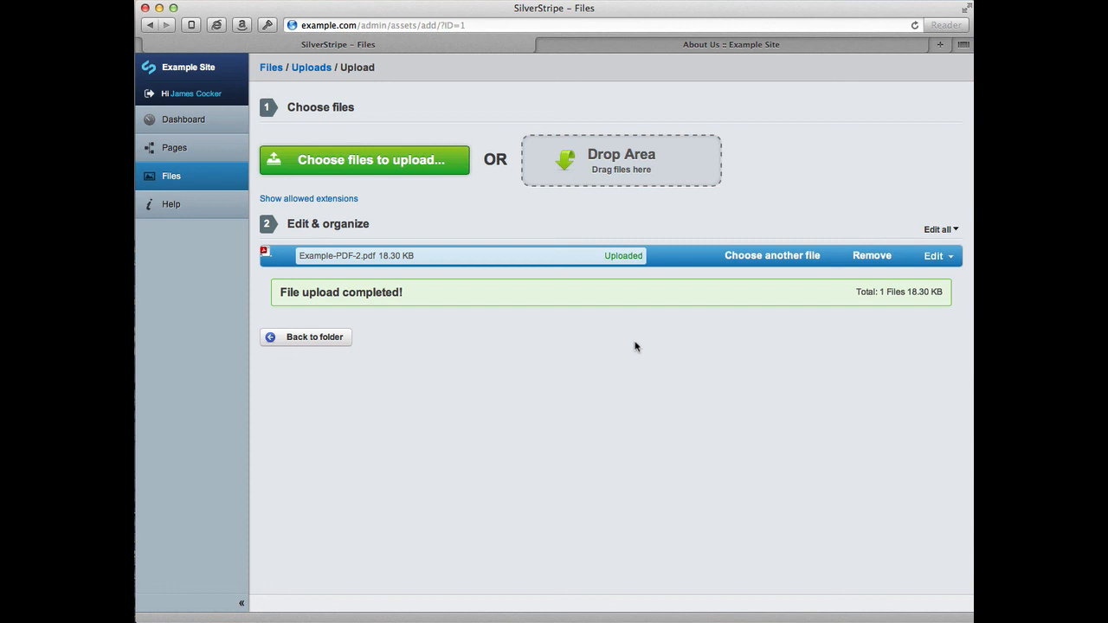
Step: Open the Edinburgh page for editing and add the line "Download the PDF" as a new paragraph after the existing content
left_click(167, 148)
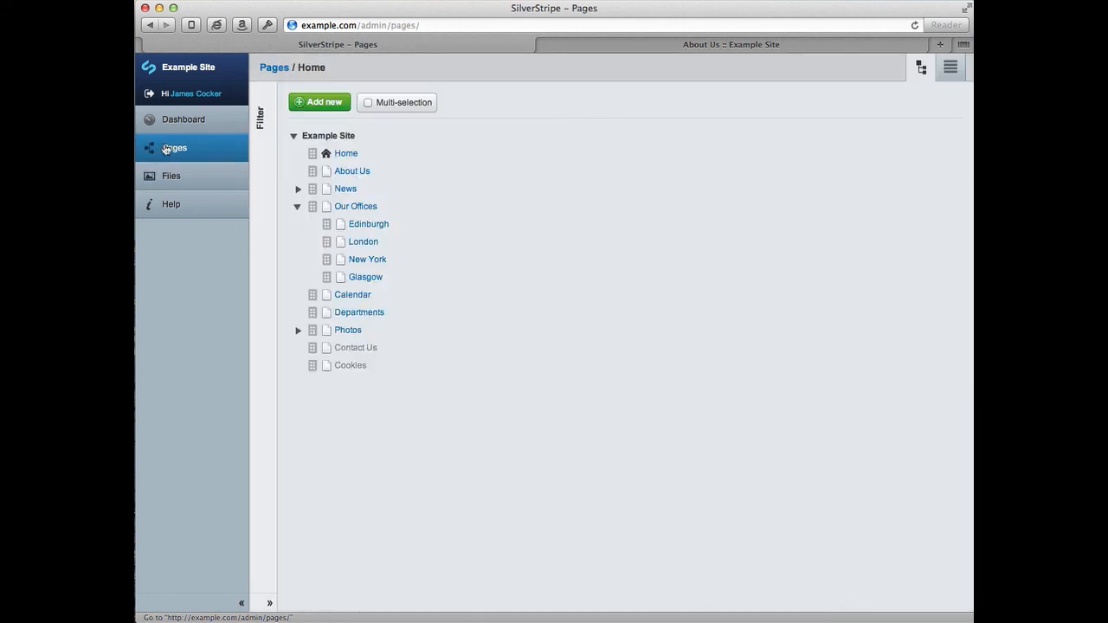
left_click(363, 228)
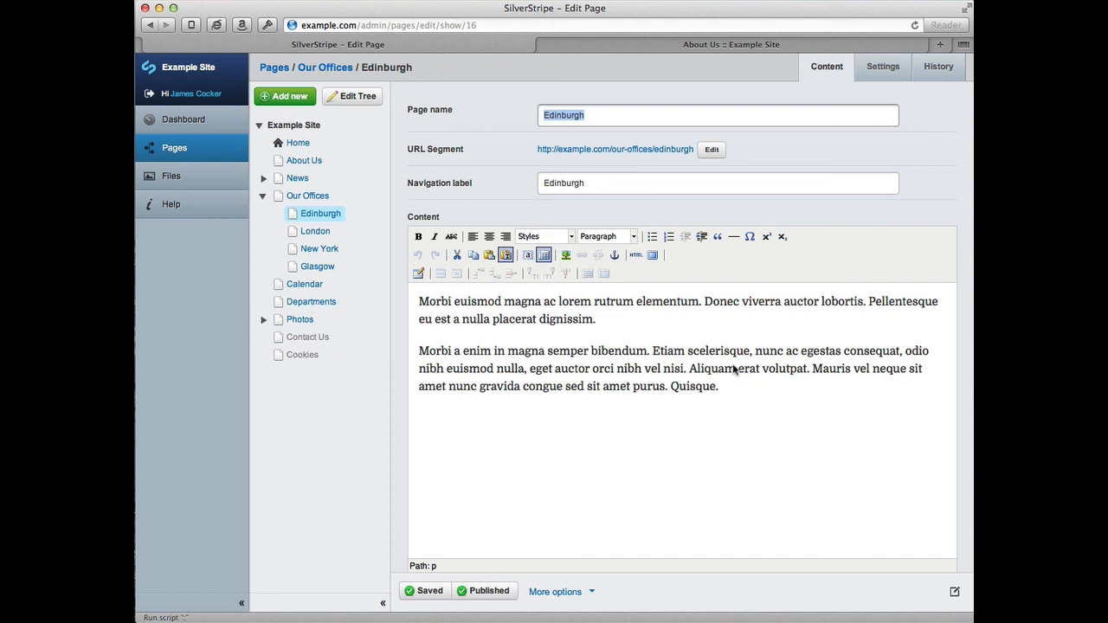
left_click(773, 401)
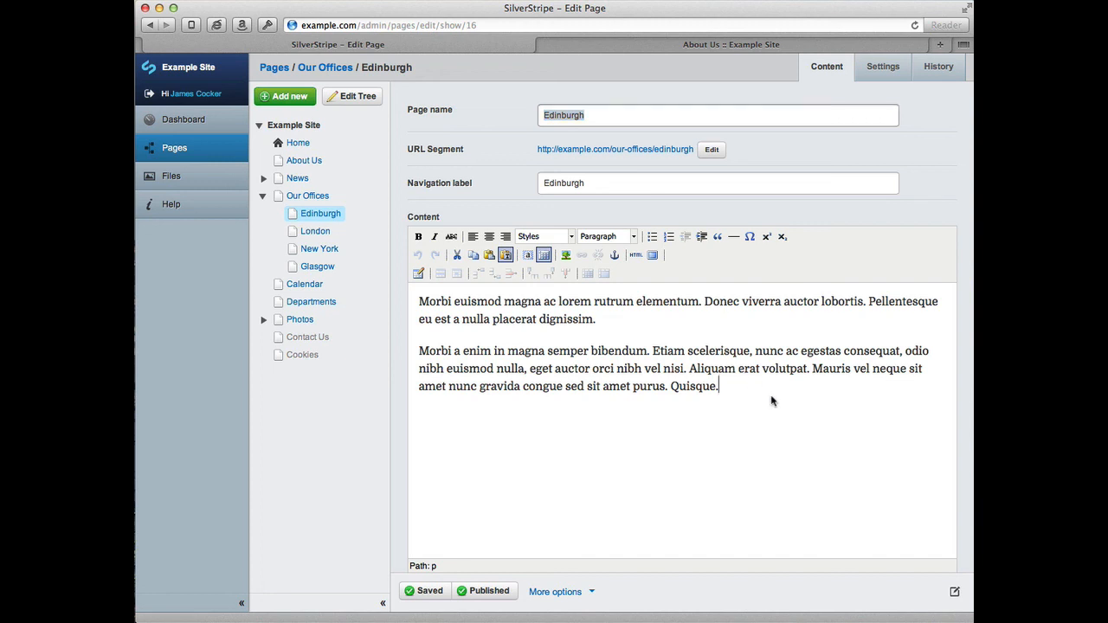
key("Return")
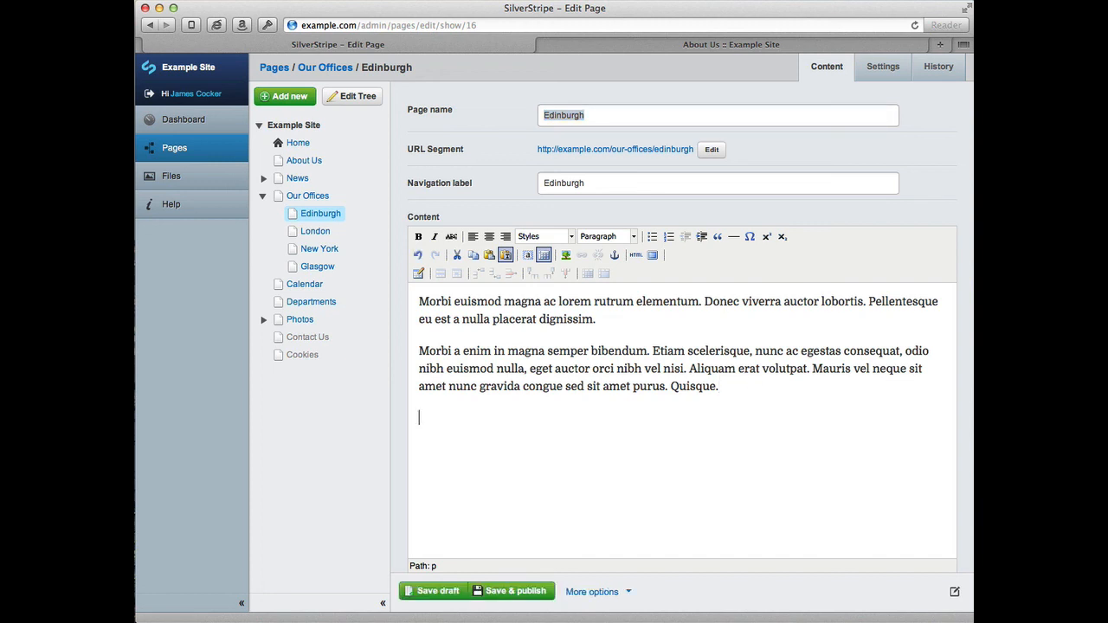
type("Download the PDF")
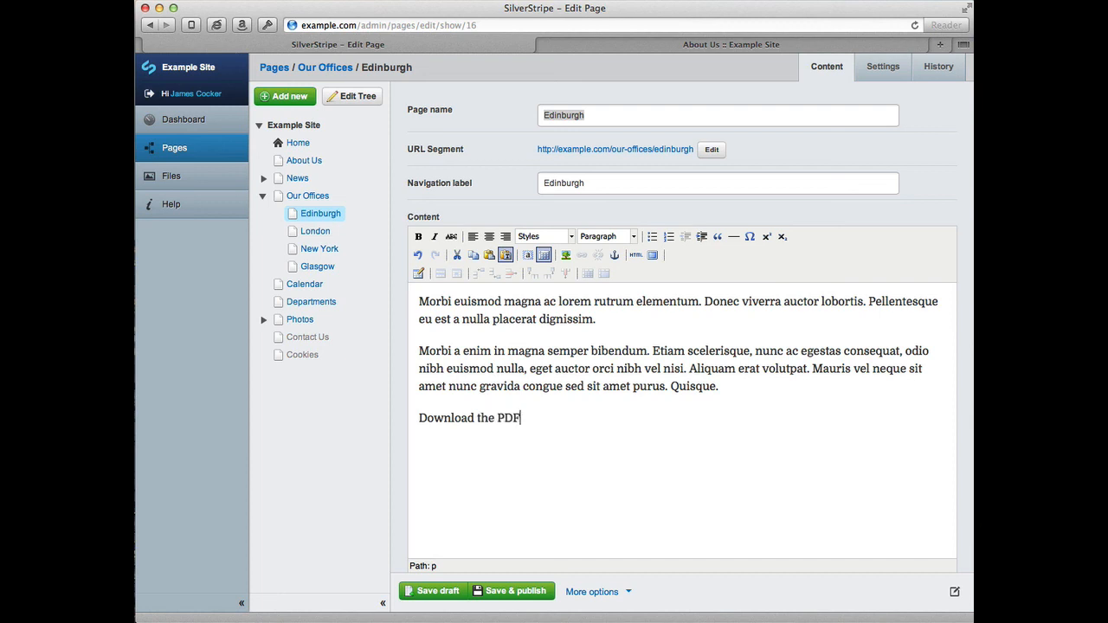
Step: Link the text "Download the PDF" as a file download to Example PDF 2 in the Uploads folder
left_click_drag(536, 419, 412, 420)
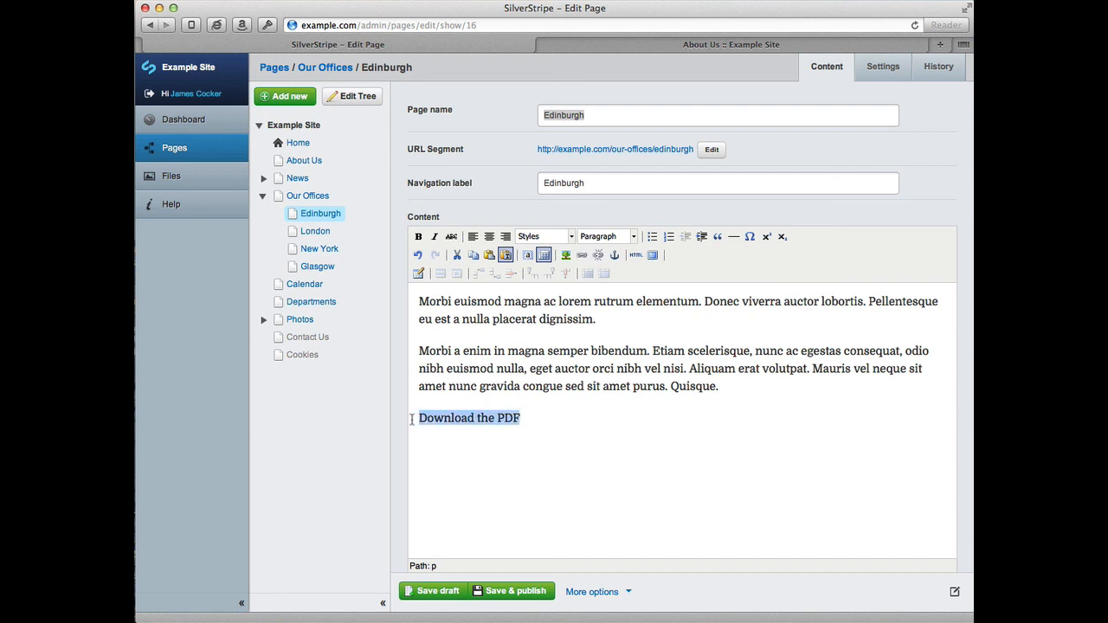
left_click(581, 256)
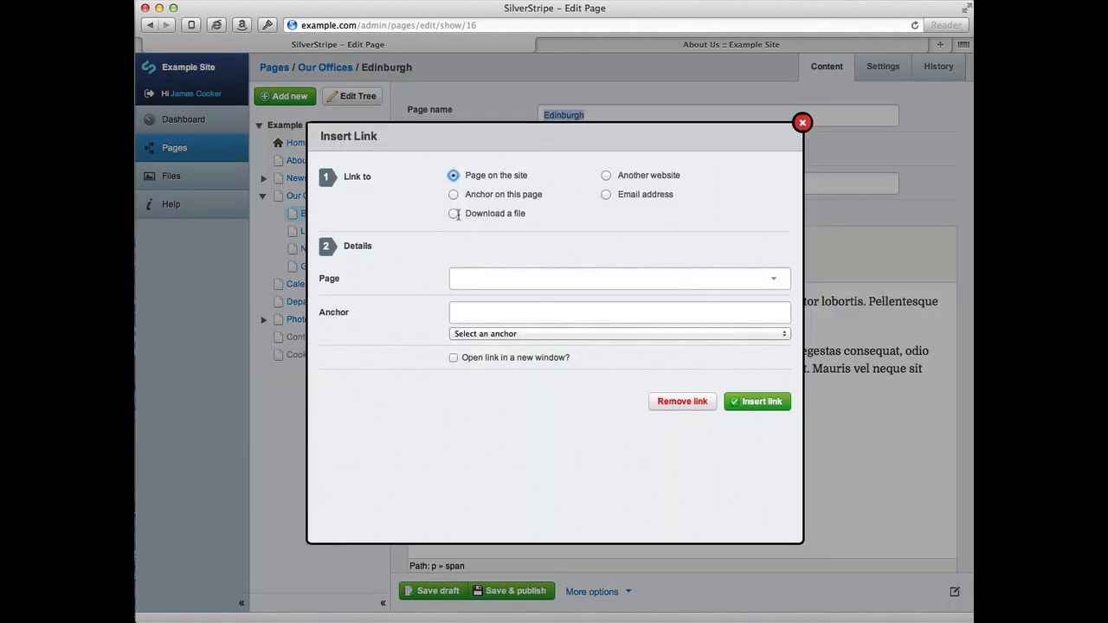
left_click(499, 215)
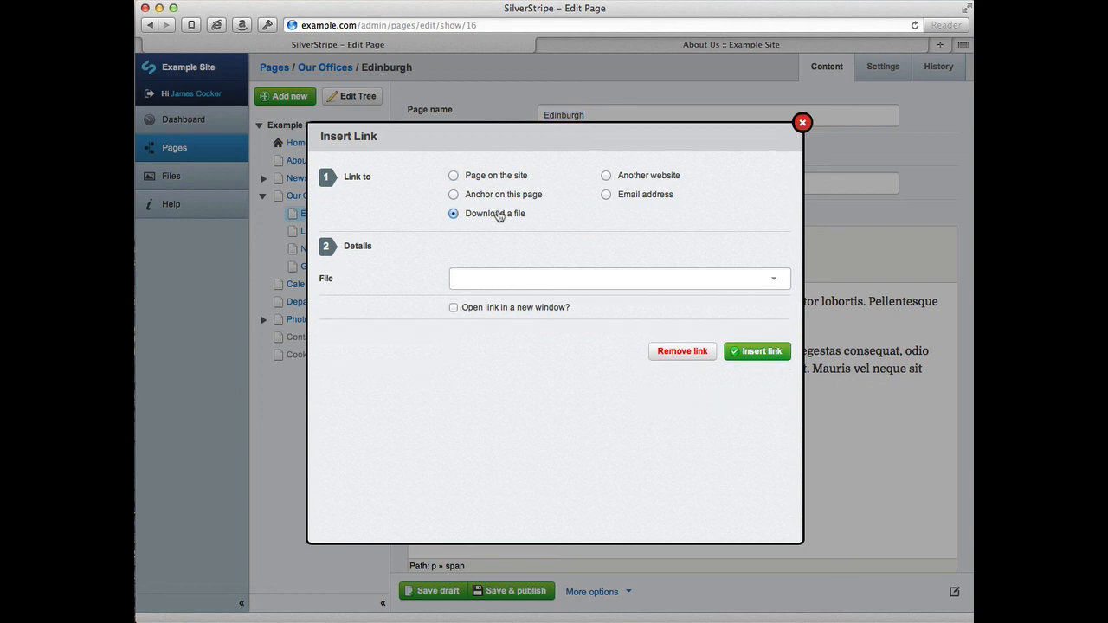
left_click(494, 276)
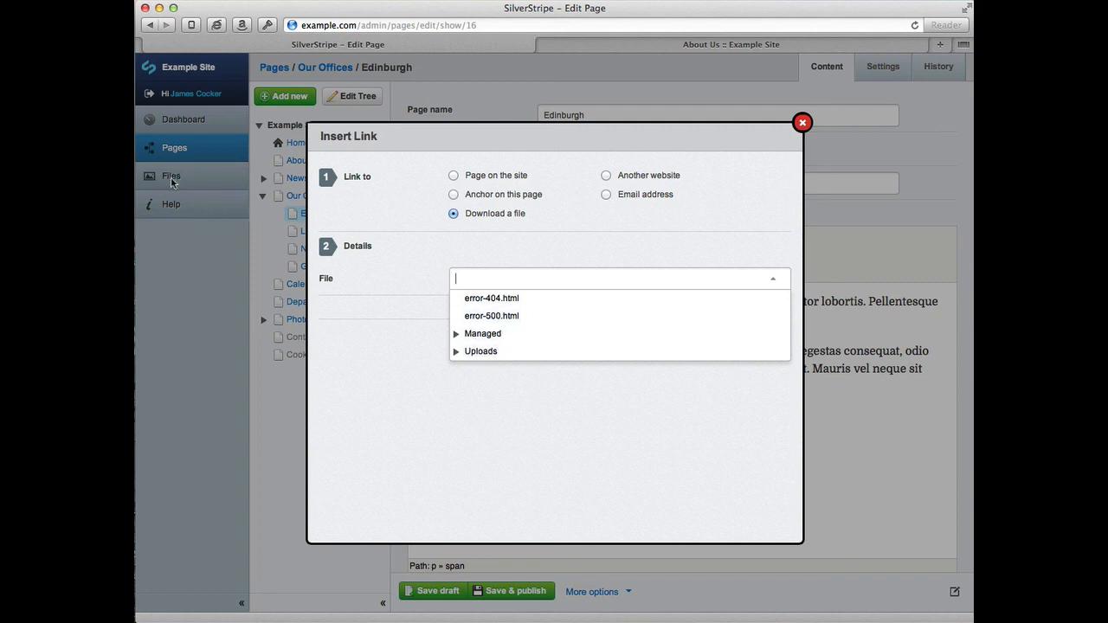
left_click(455, 354)
scroll(506, 376, "down", 4)
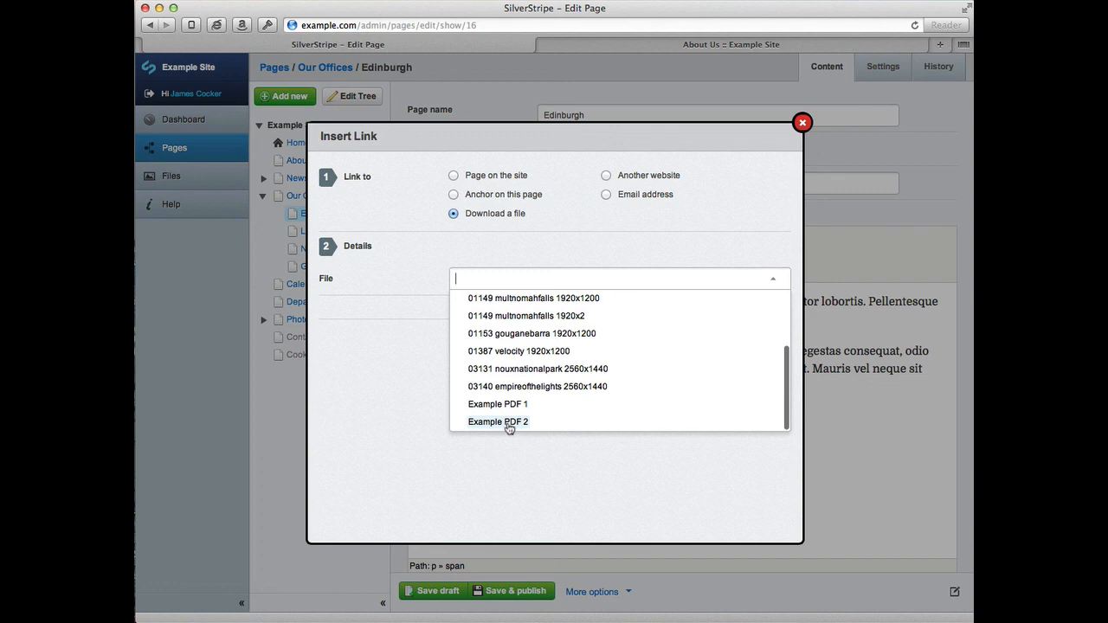
left_click(504, 424)
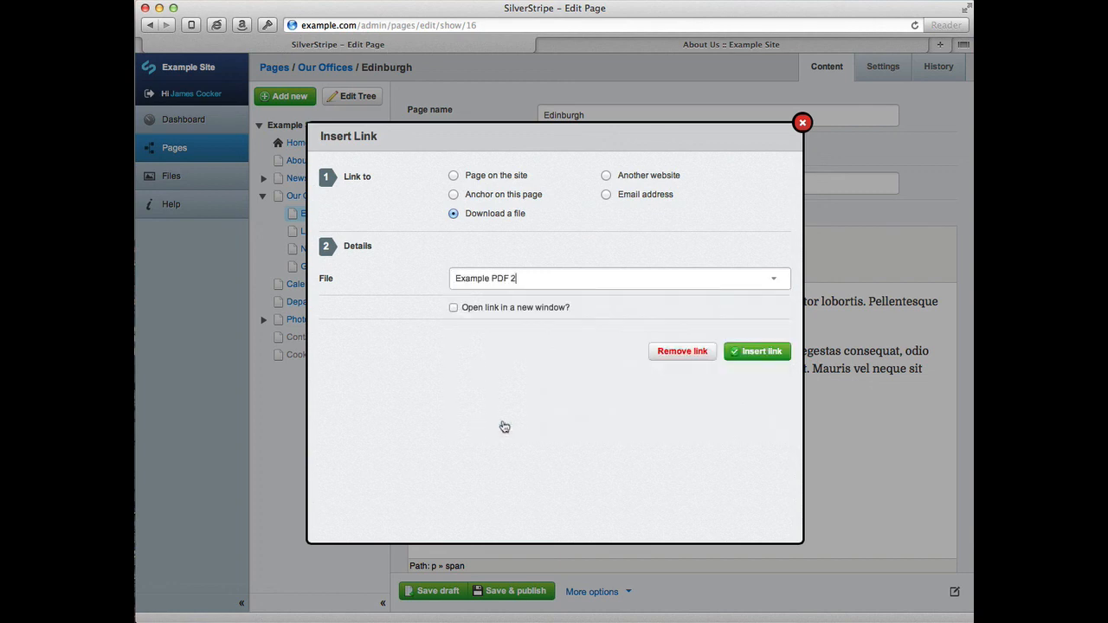
left_click(737, 355)
left_click(676, 431)
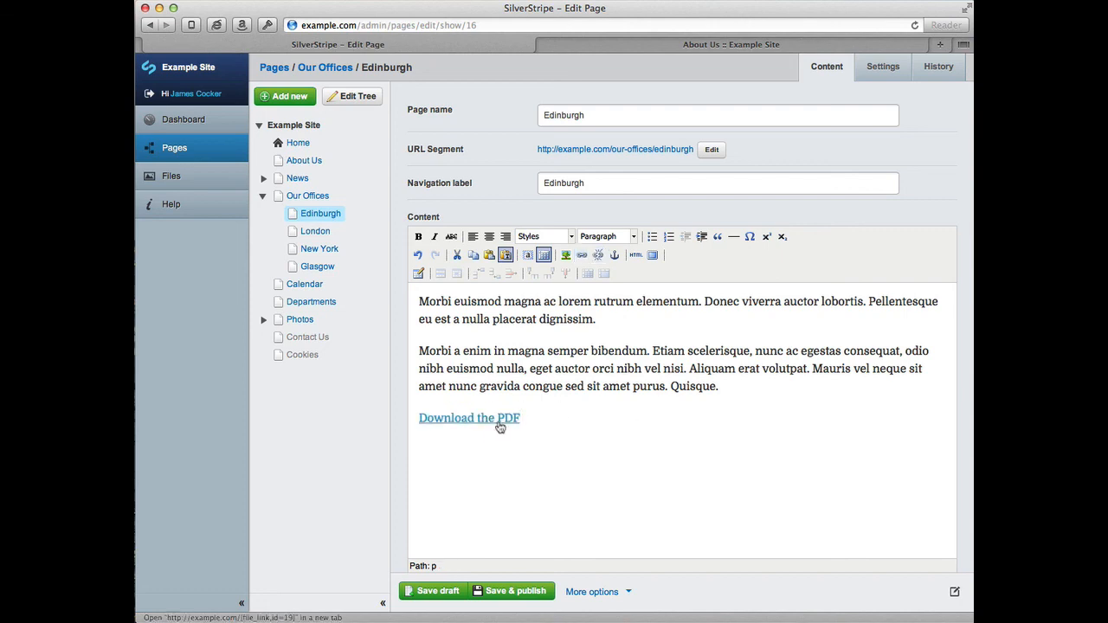